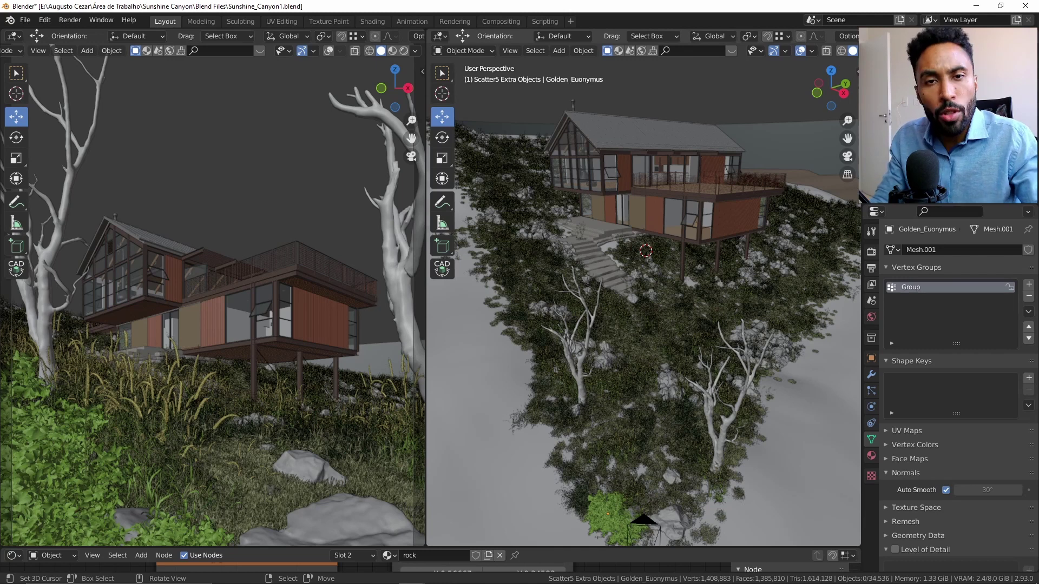
Bring up the Windows switcher to leave the Sunshine_Canyon1 scene.
key(alt+Tab)
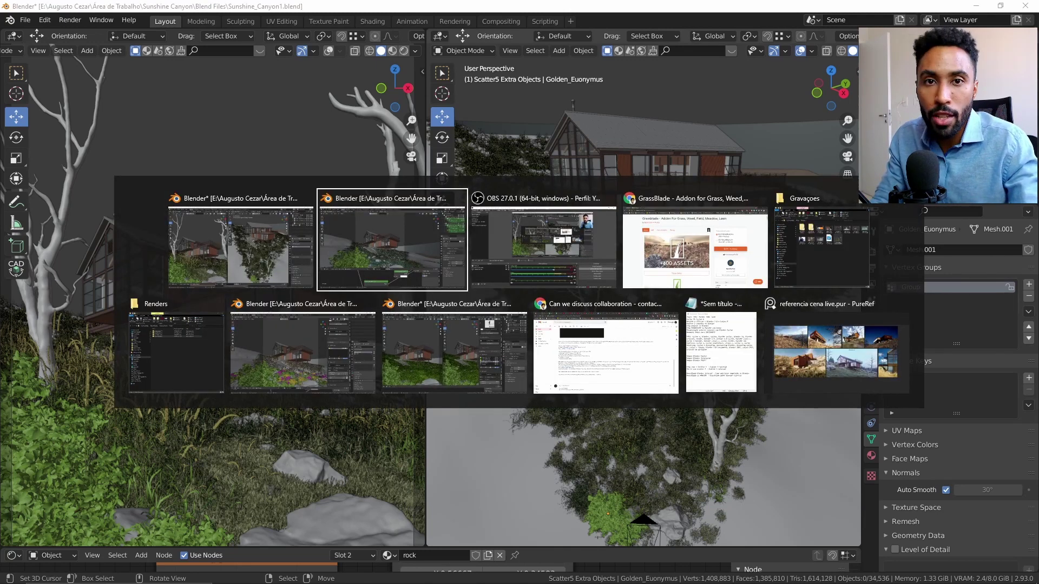
Bring up the GrassBlade product page and advance its image slides to the Scatter5 image.
click(684, 251)
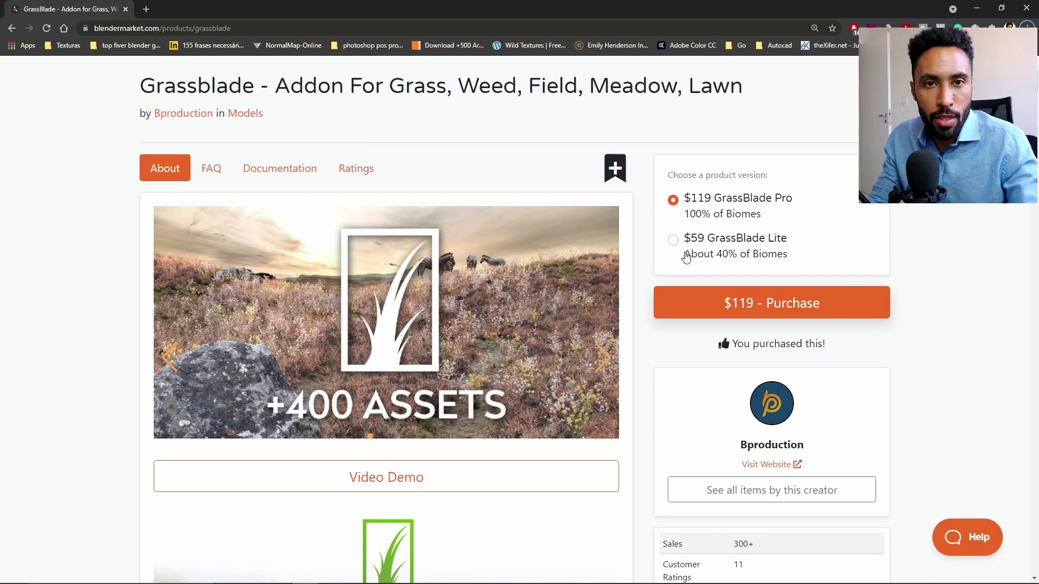
click(604, 349)
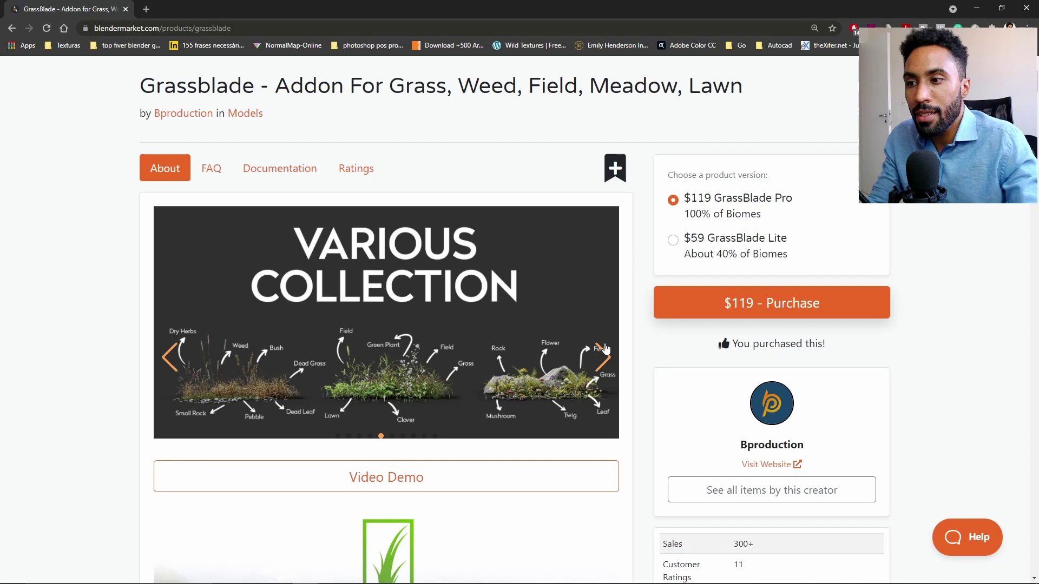
click(604, 349)
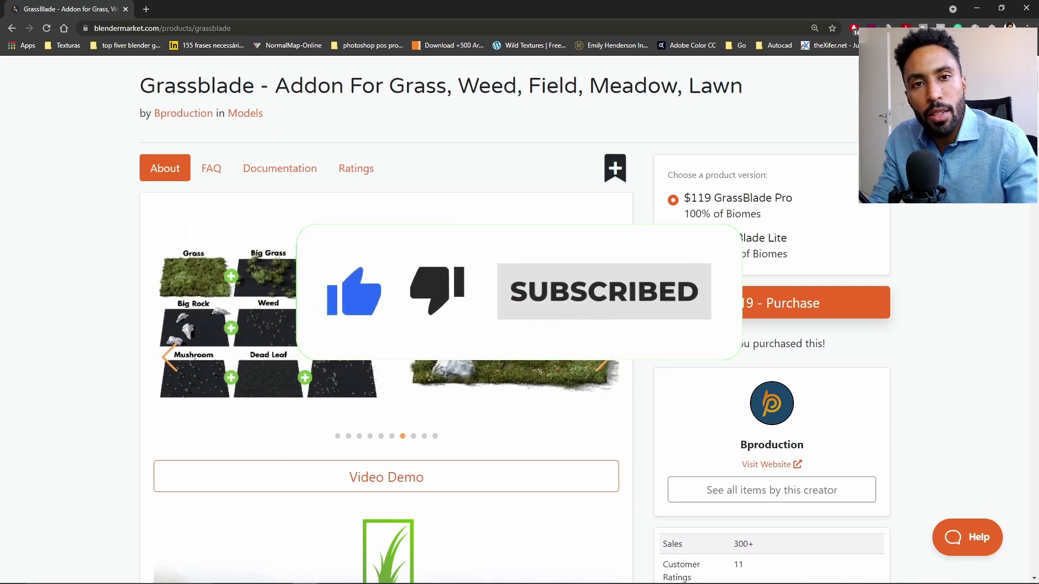
click(604, 351)
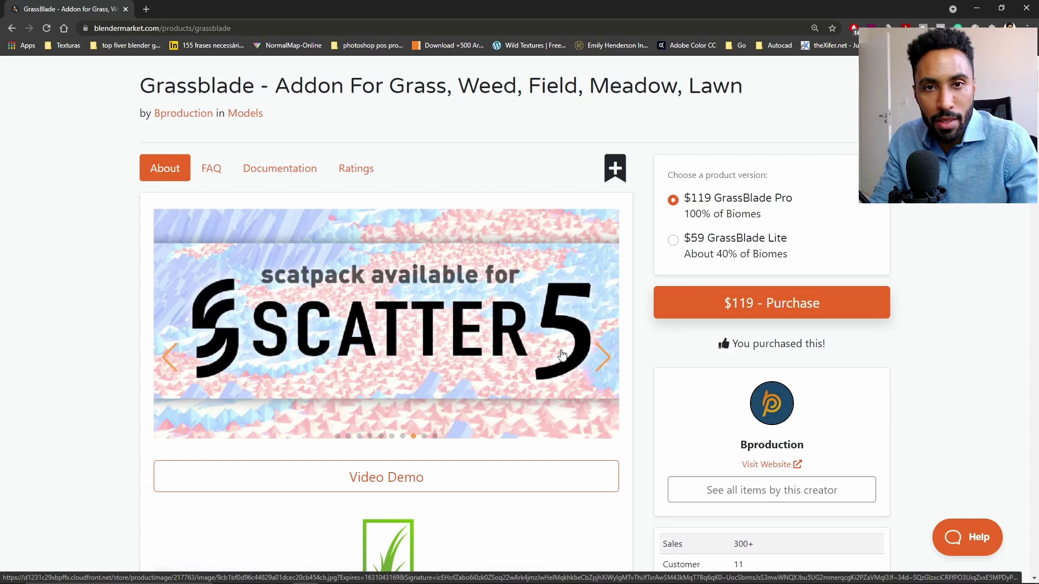
Scroll through the GrassBlade description, then switch back to the Blender scene.
scroll(562, 355, down, 10)
scroll(560, 355, down, 11)
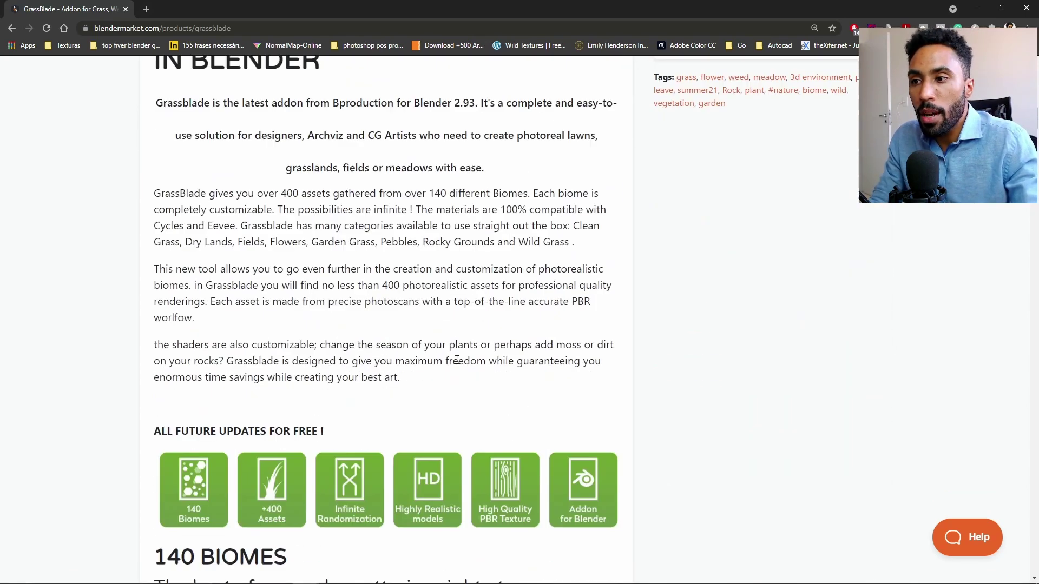
scroll(478, 363, up, 20)
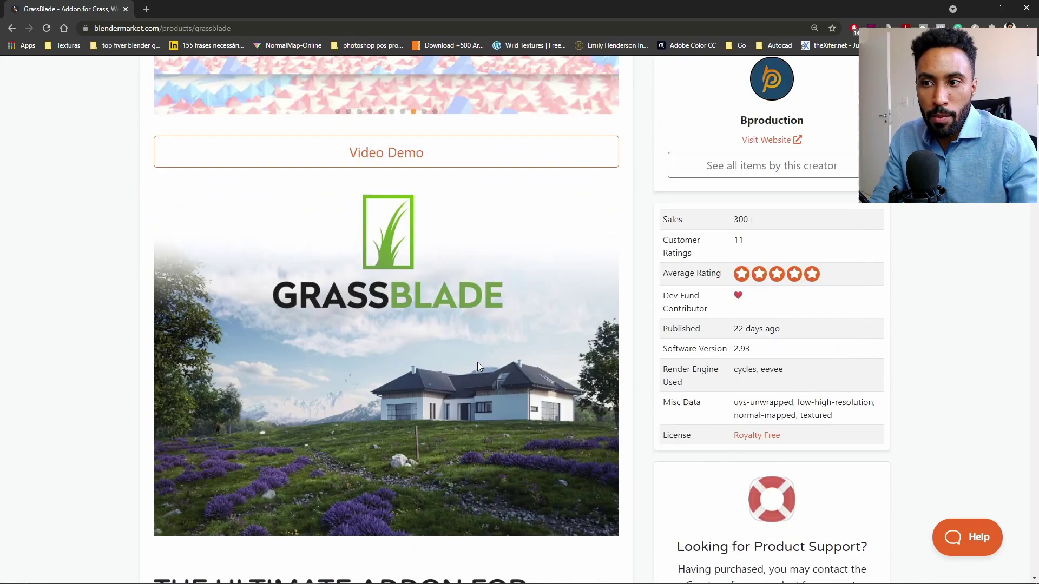
key(alt+Tab)
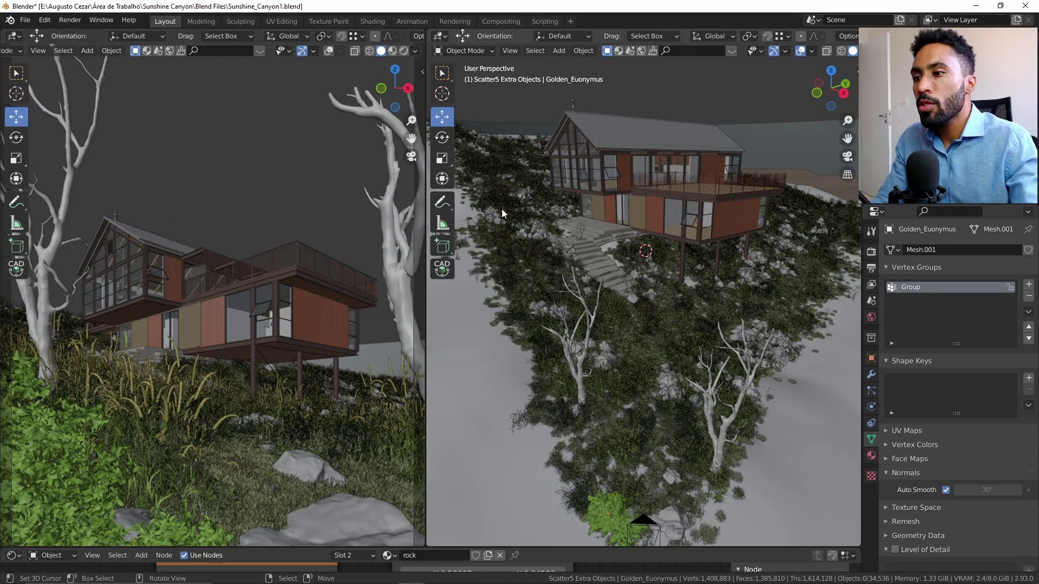
Show the Scatter5 sidebar and switch the left viewport to Rendered shading.
key(n)
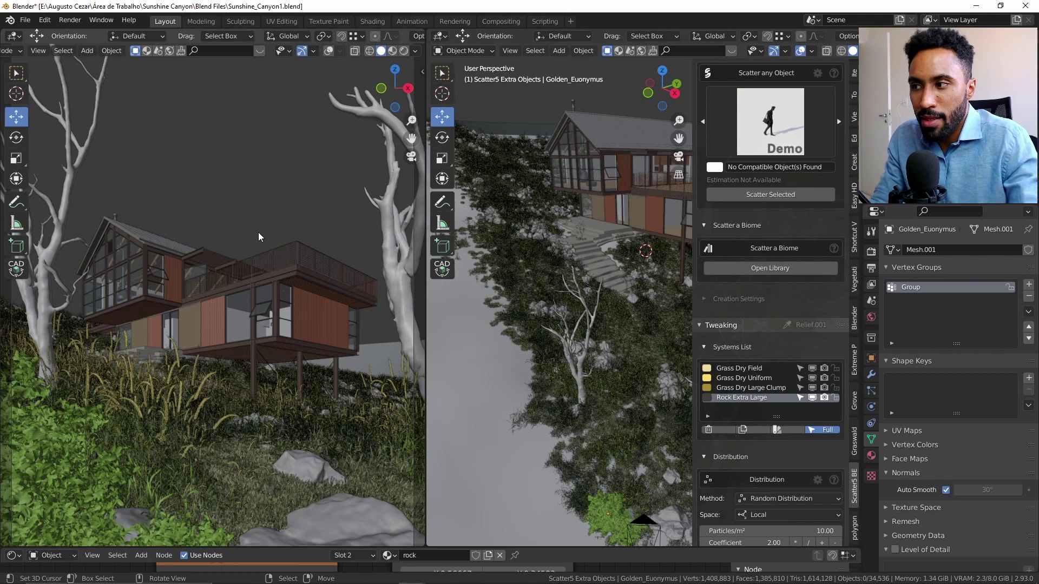
key(z)
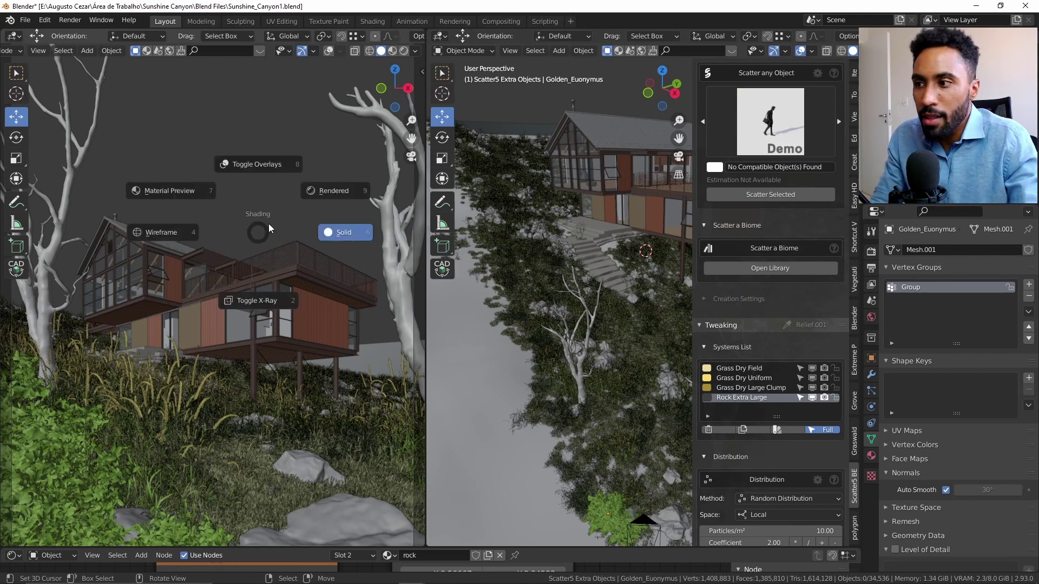
click(320, 192)
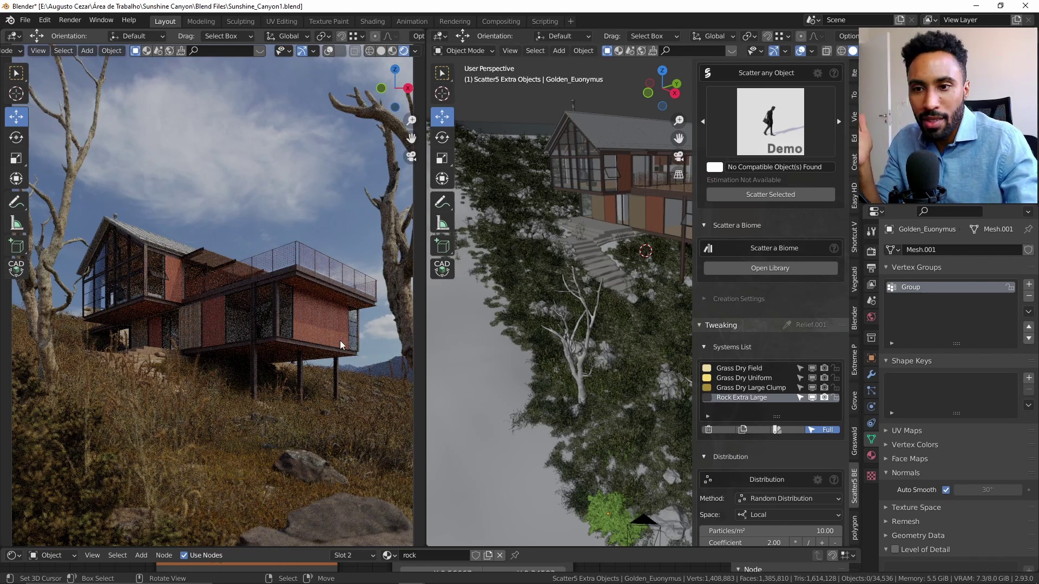
Browse Dry Grass and Old Meadow biomes in a widened library, close it, and hide the sidebar.
click(805, 268)
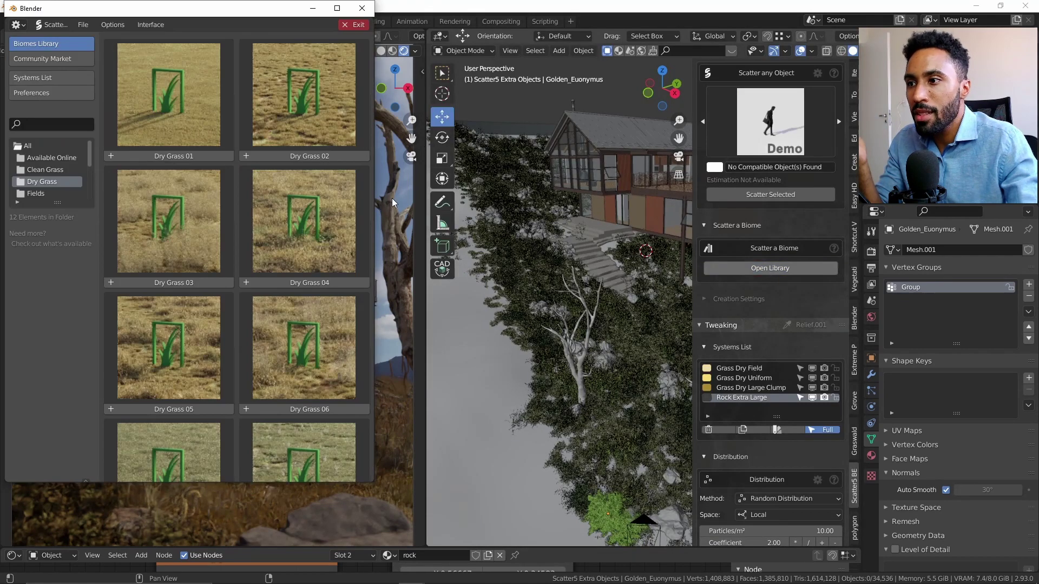
drag(374, 193, 593, 193)
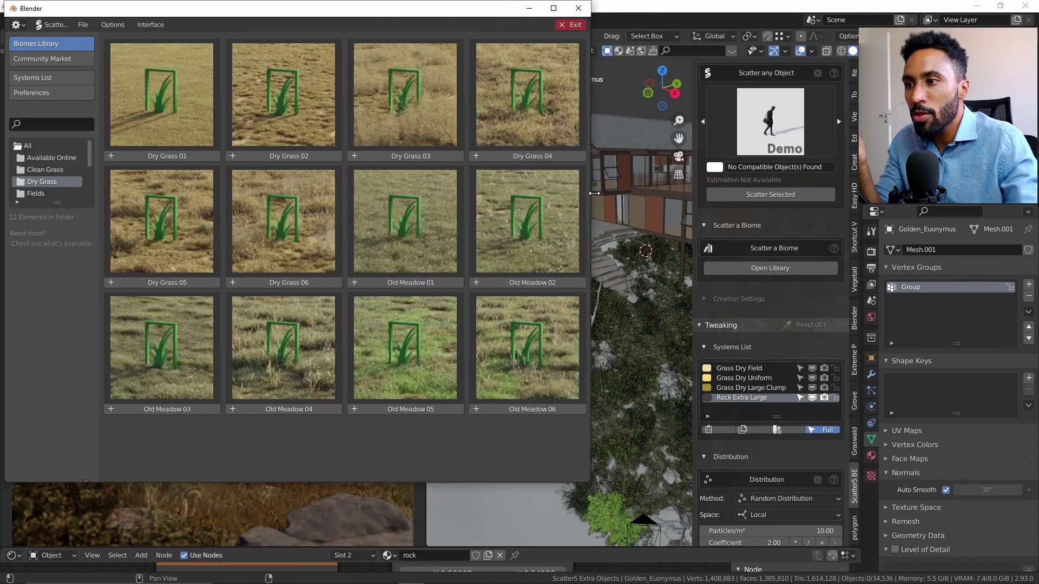
click(583, 8)
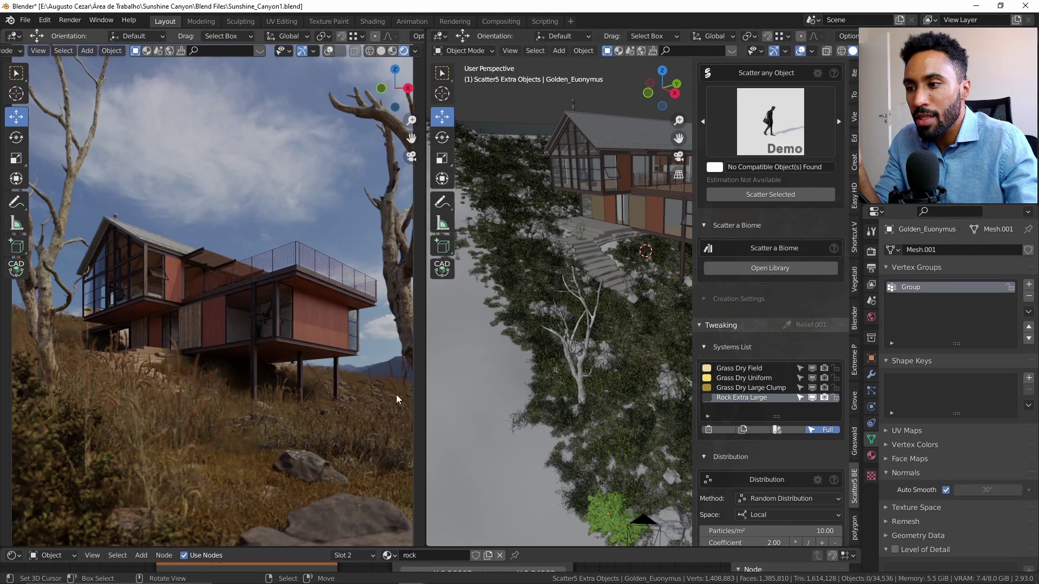
scroll(732, 353, down, 5)
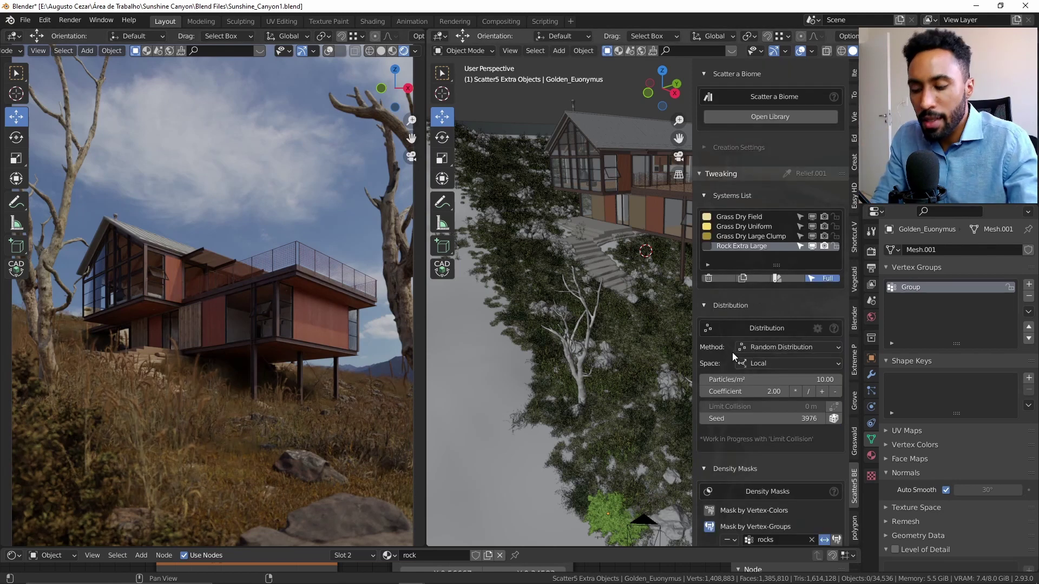
key(n)
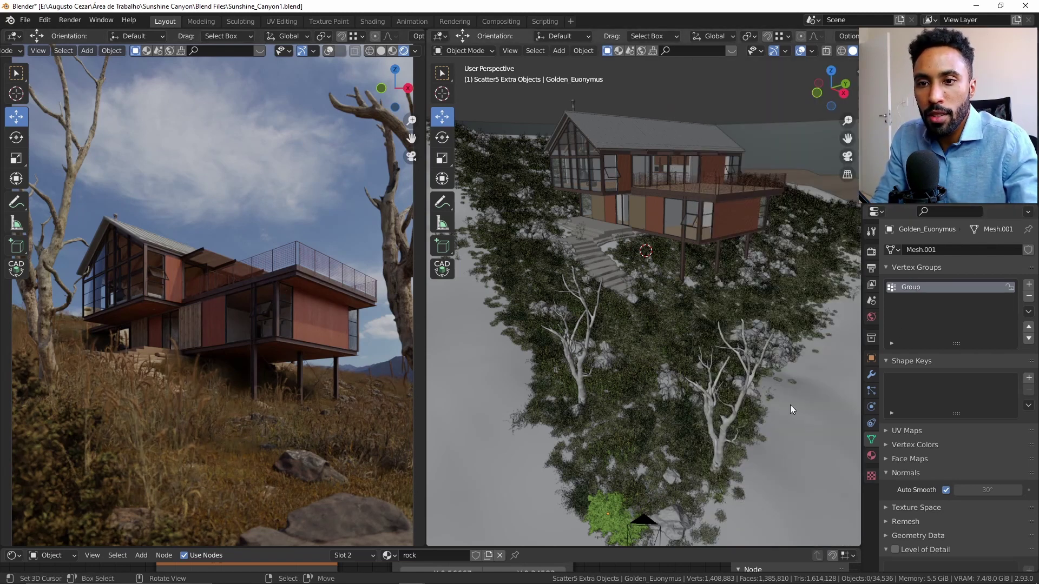
Select Relief.001 and view its Vegetation vertex group in Weight Paint mode.
scroll(743, 352, down, 2)
click(741, 349)
key(ctrl+Tab)
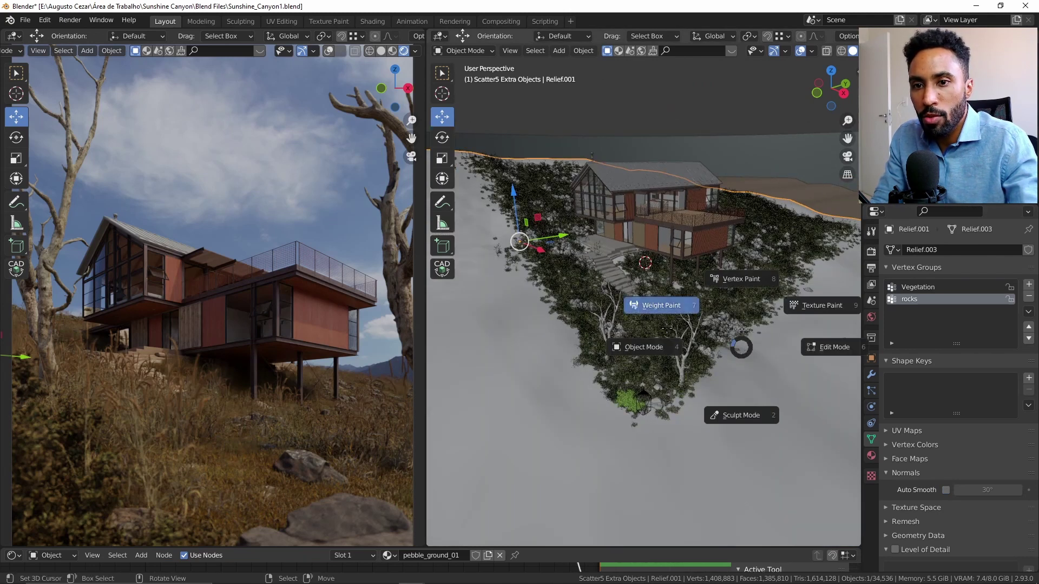
click(652, 305)
click(917, 288)
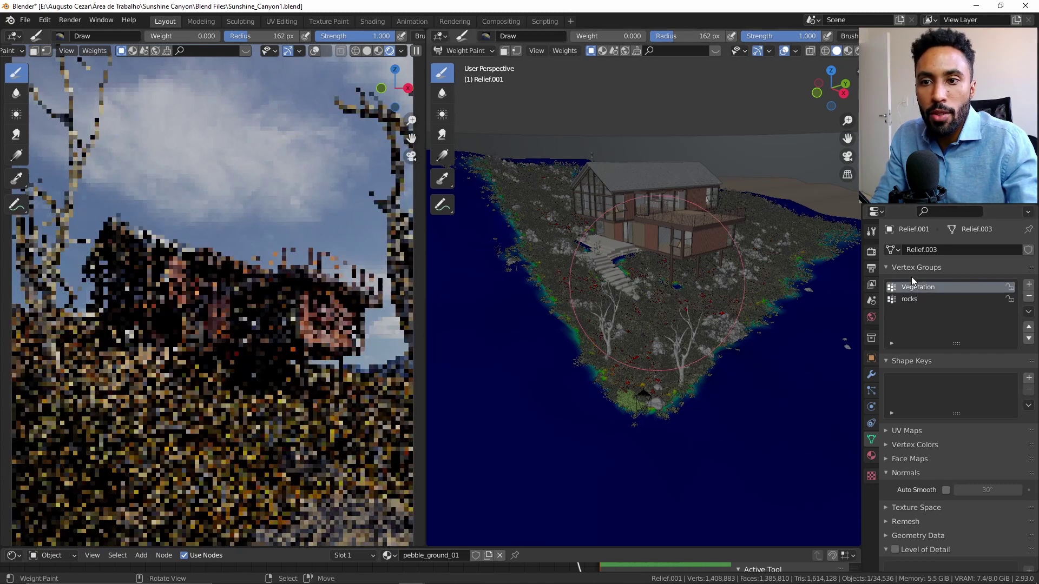
Return Relief.001 to Object Mode and review the Scatter5 systems in the sidebar.
key(ctrl+Tab)
click(592, 272)
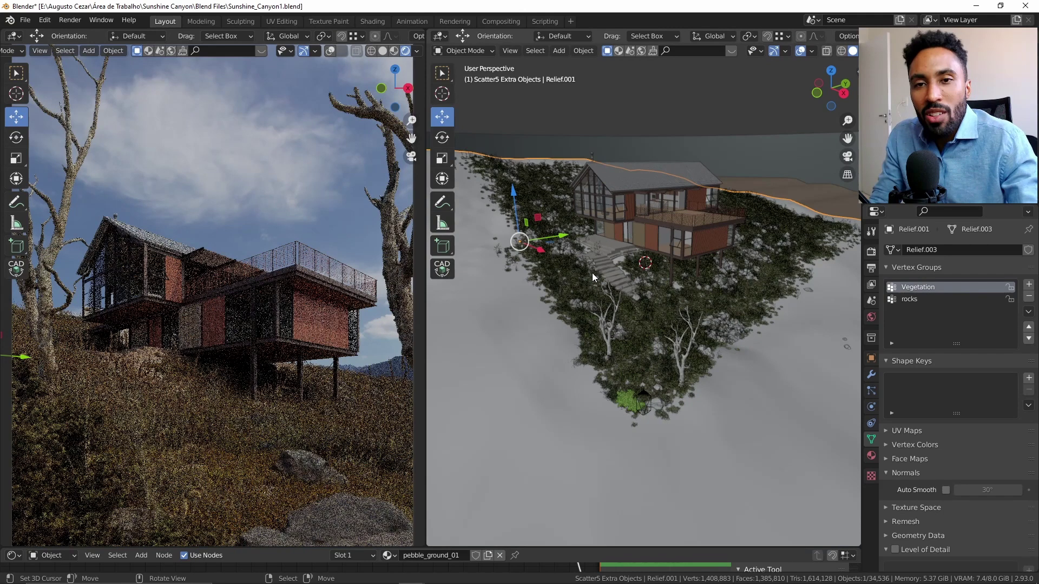
key(n)
scroll(754, 324, down, 5)
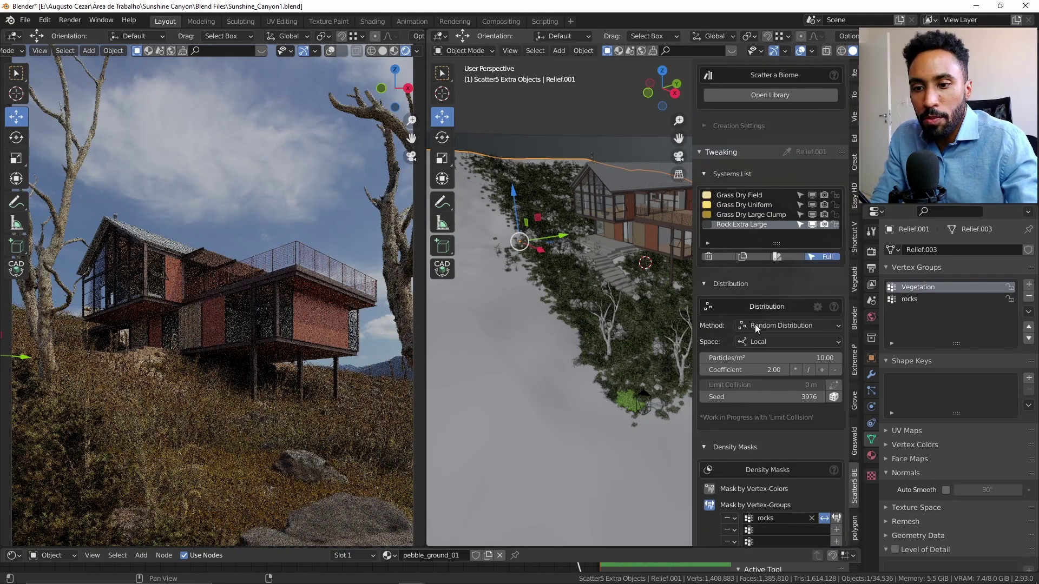
scroll(749, 323, down, 12)
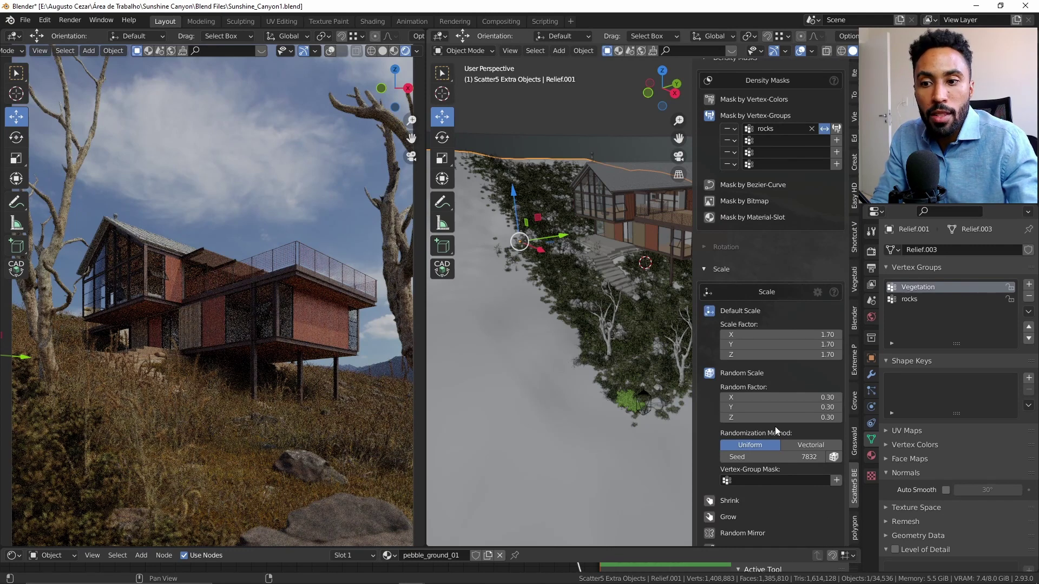
scroll(742, 338, up, 15)
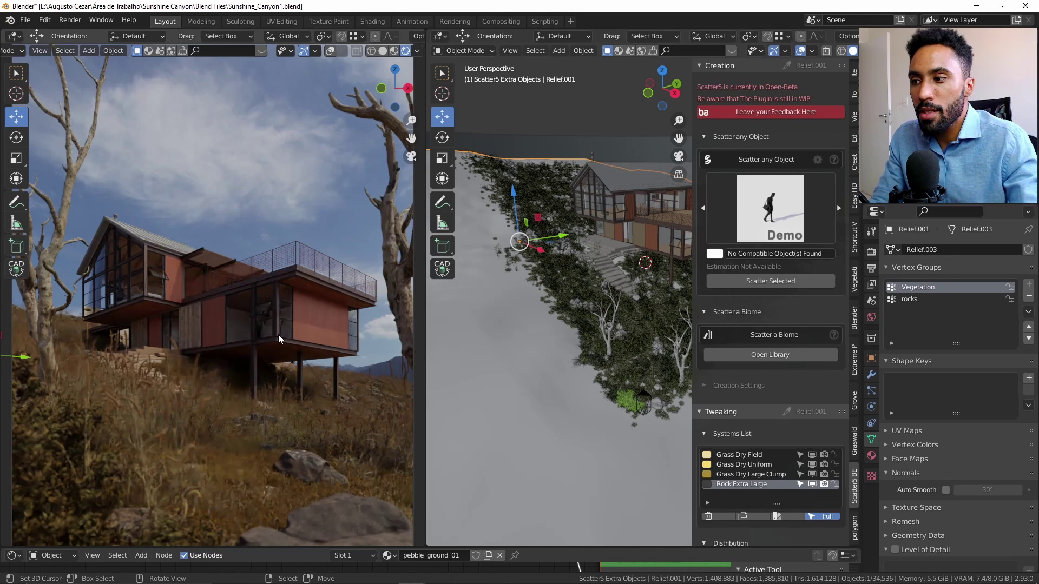
Open Denoise Image0001.png in Photos, then switch to the Sunshine_Canyon2 Blender window.
key(alt+Tab)
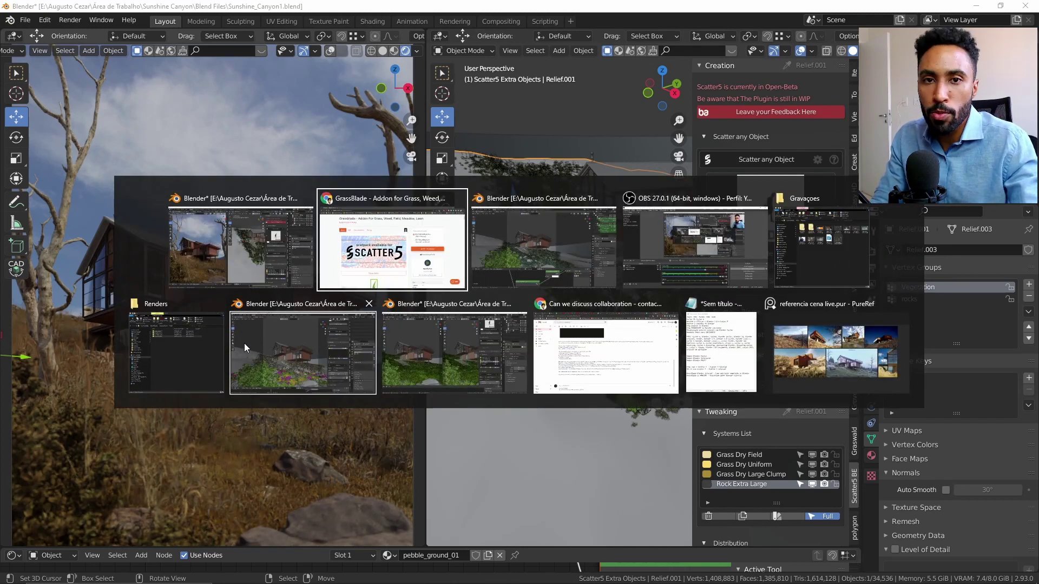
click(206, 340)
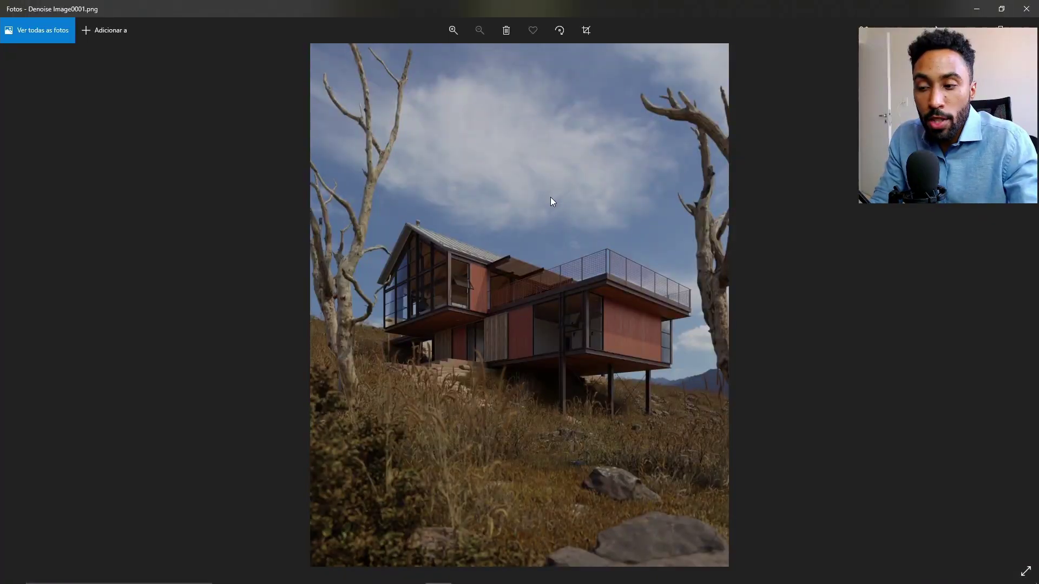
key(alt+Tab)
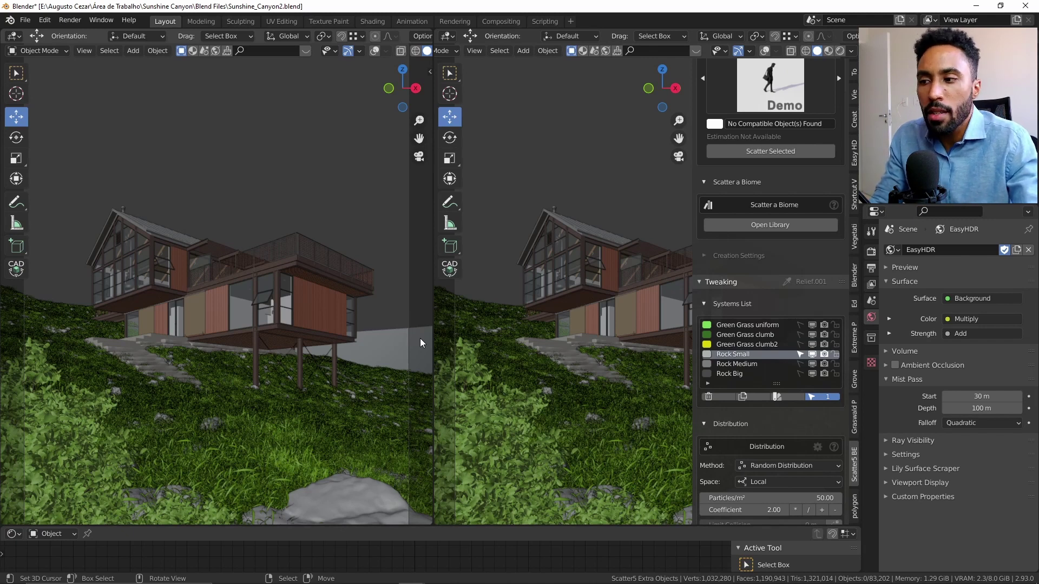
Render the left viewport and open the Scatter5 library on the Clean Grass presets.
key(shift+q)
click(319, 187)
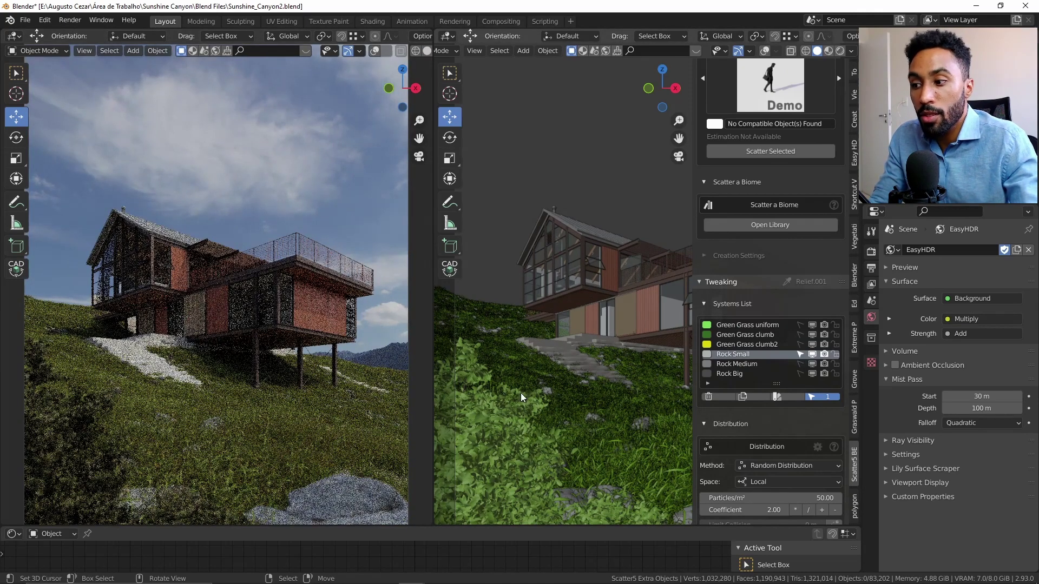
click(772, 227)
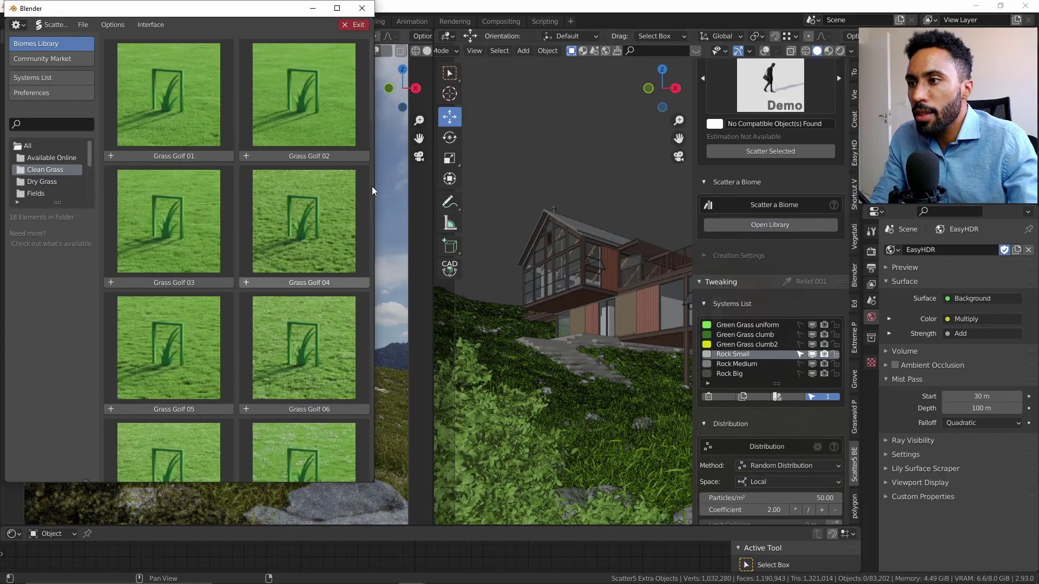
Enlarge the category list, view Rocky Grounds biomes in a widened library, then close it.
drag(57, 203, 57, 286)
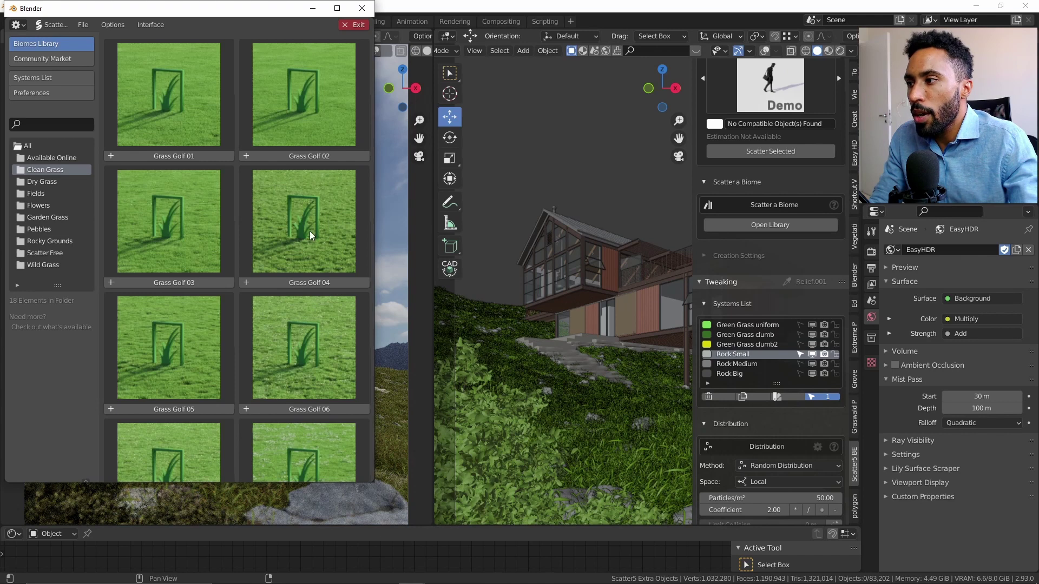
click(50, 241)
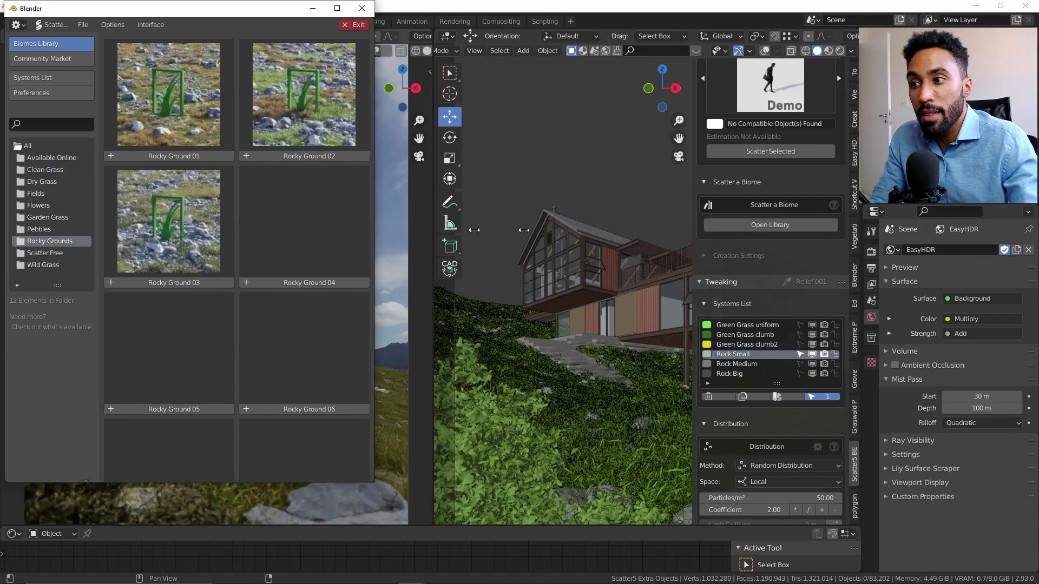
drag(523, 230, 604, 230)
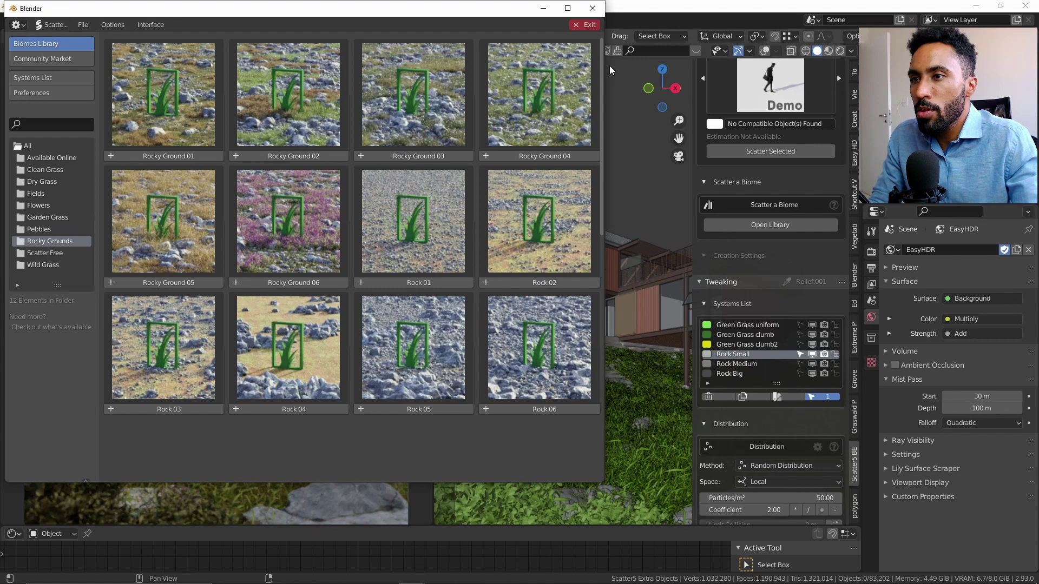
click(584, 25)
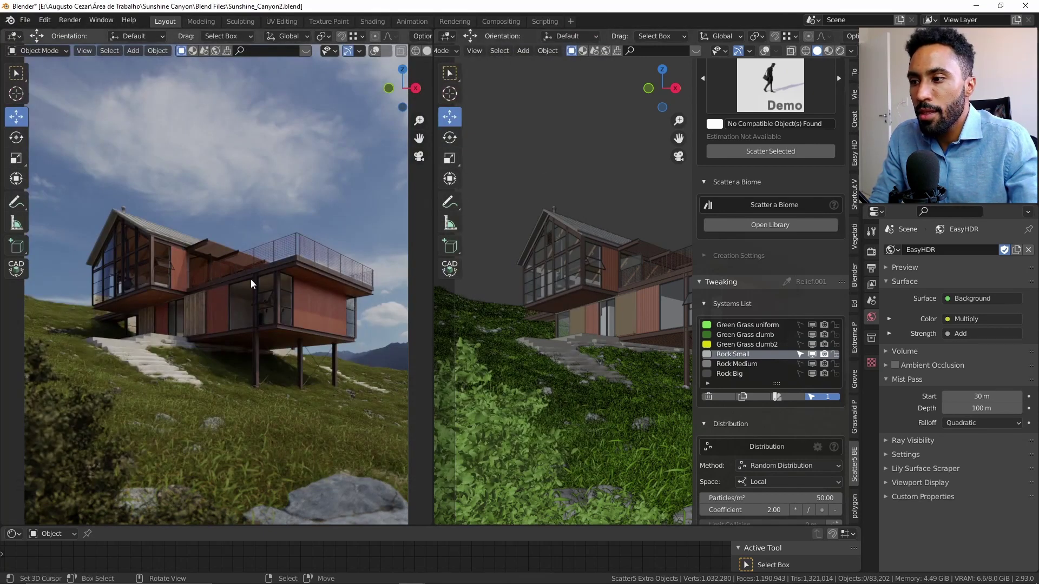
Return the left viewport to Solid shading and bring up the window switcher.
key(z)
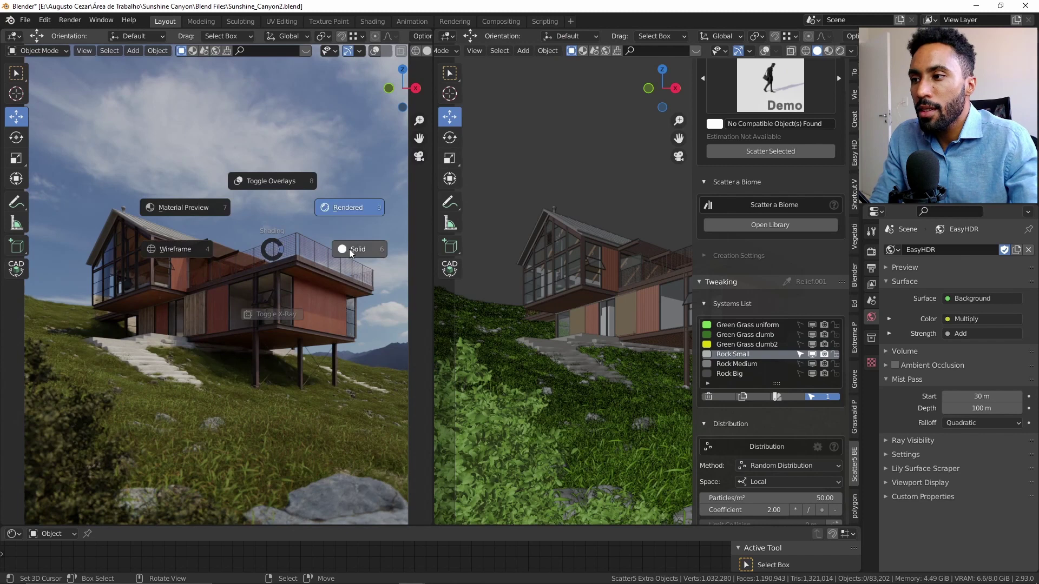
click(388, 255)
key(alt+Tab)
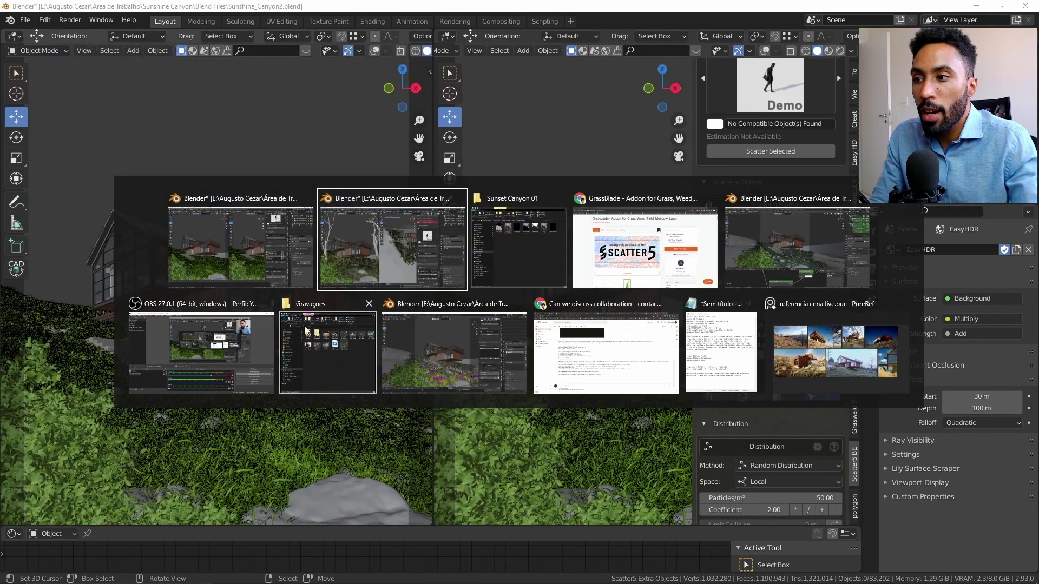
Open Denoise Image0001.png from the Sunset Canyon 01 folder in Photos.
click(511, 249)
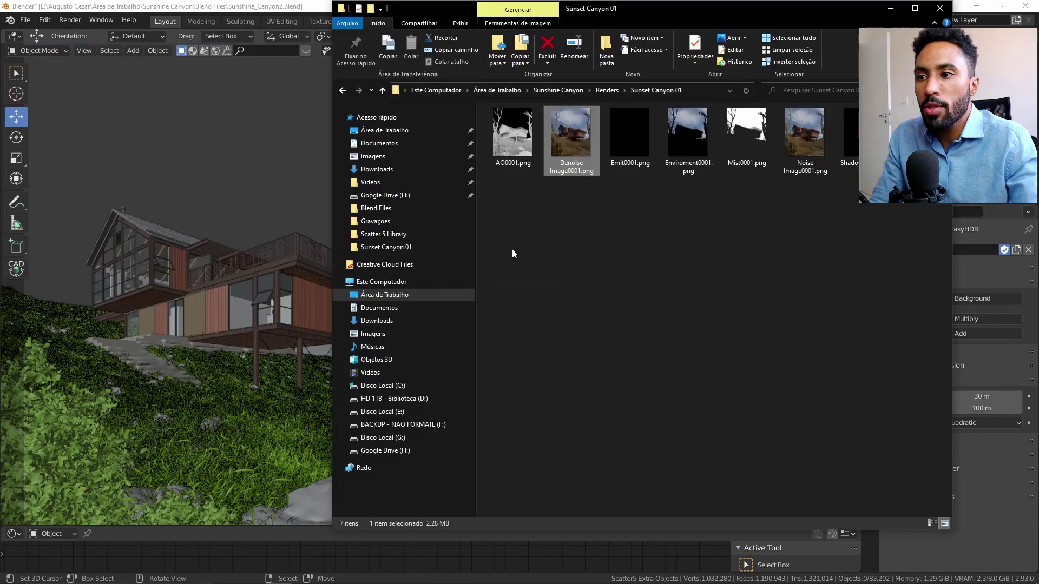
click(383, 90)
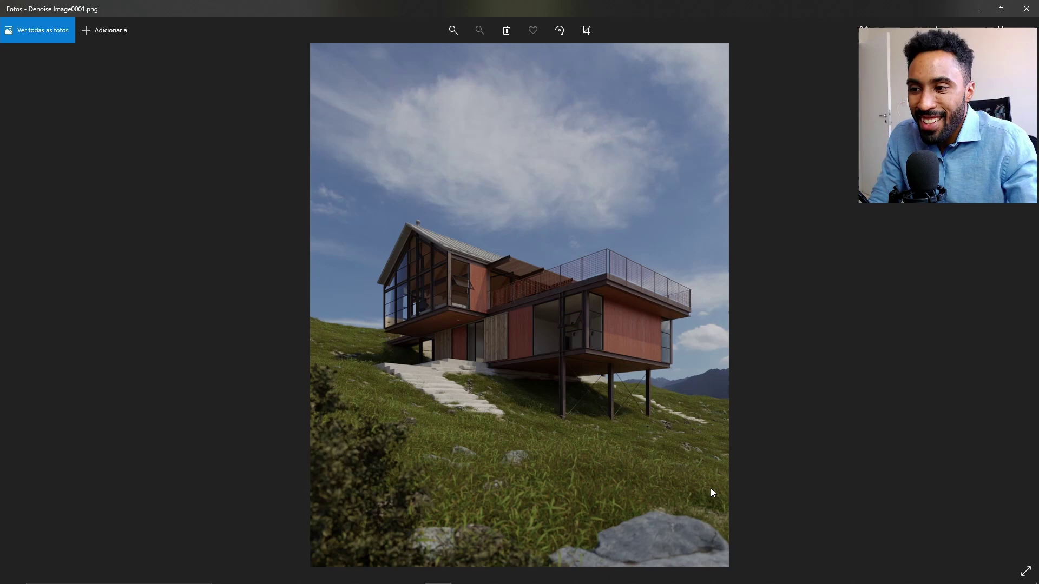
Close Photos, switch to Sunshine_Canyon3, and preview it with Rendered shading.
click(1026, 9)
key(alt+Tab)
click(734, 282)
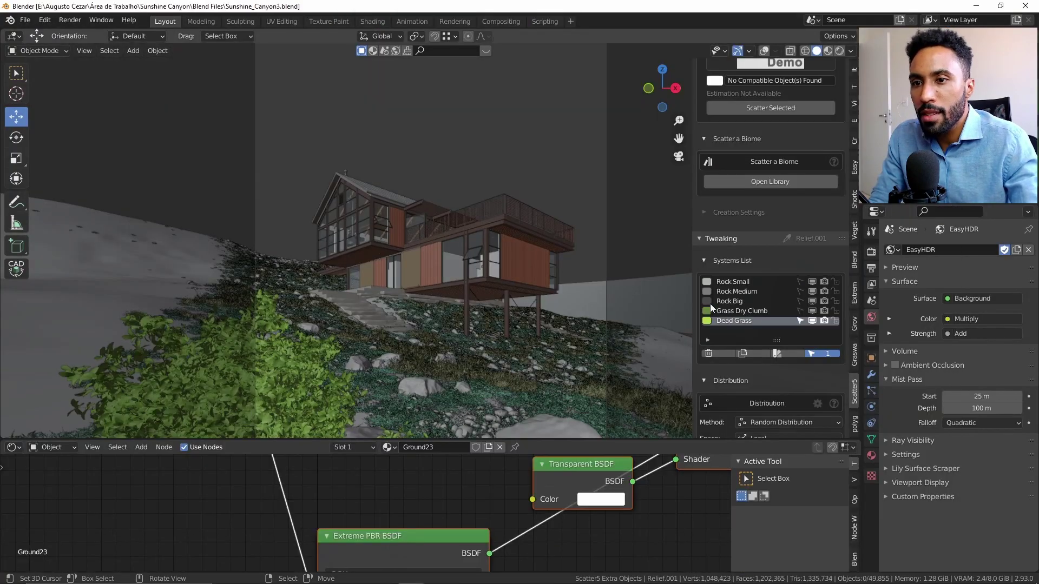
key(z)
click(490, 227)
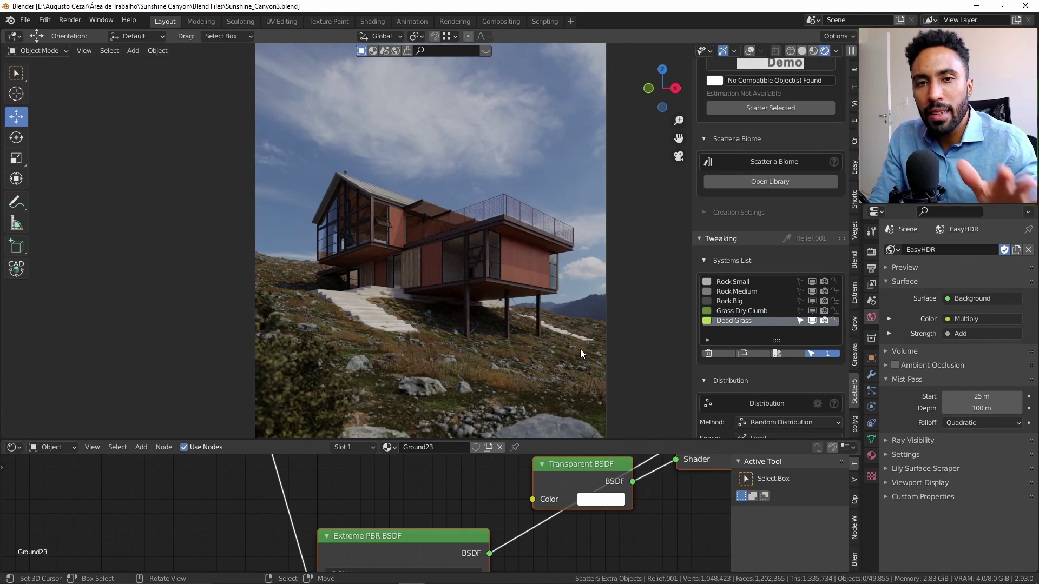
scroll(801, 334, down, 5)
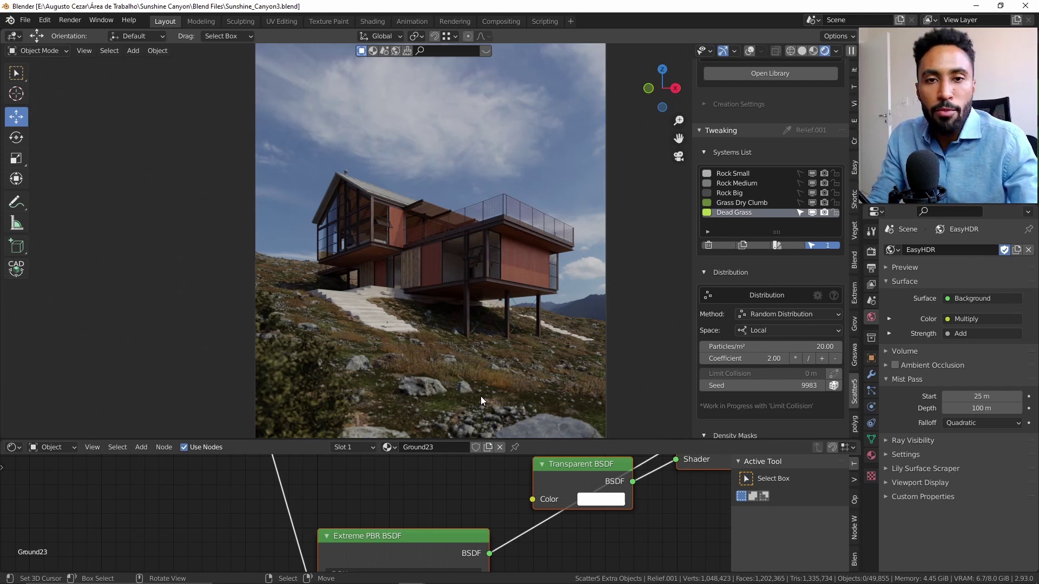
Return the viewport to solid shading and open Sunset Canyon 03's Denoise Image0001.png render in Photos.
key(z)
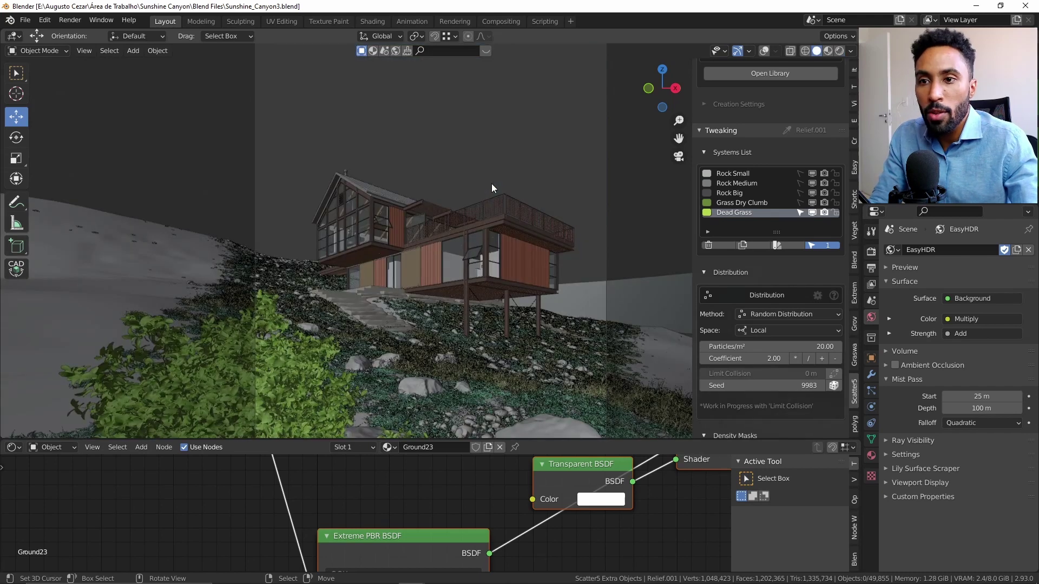
key(alt+Tab)
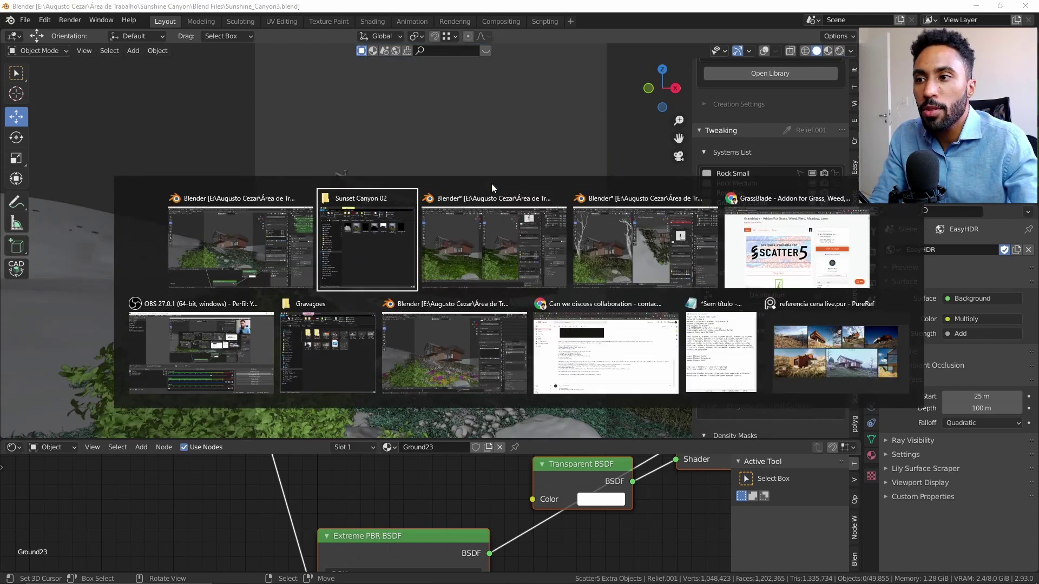
click(382, 257)
key(alt+Up)
double_click(553, 156)
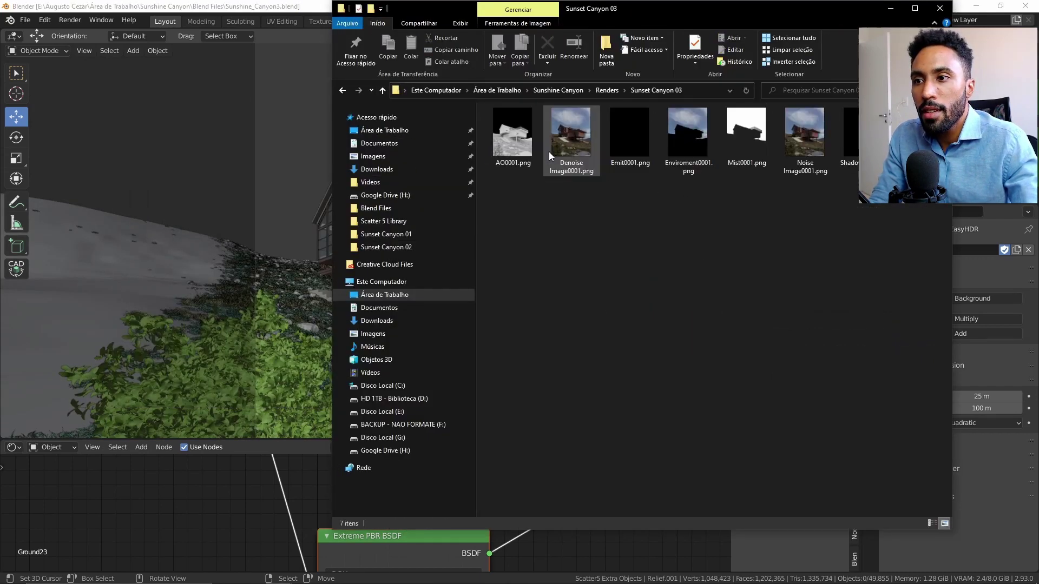
double_click(551, 150)
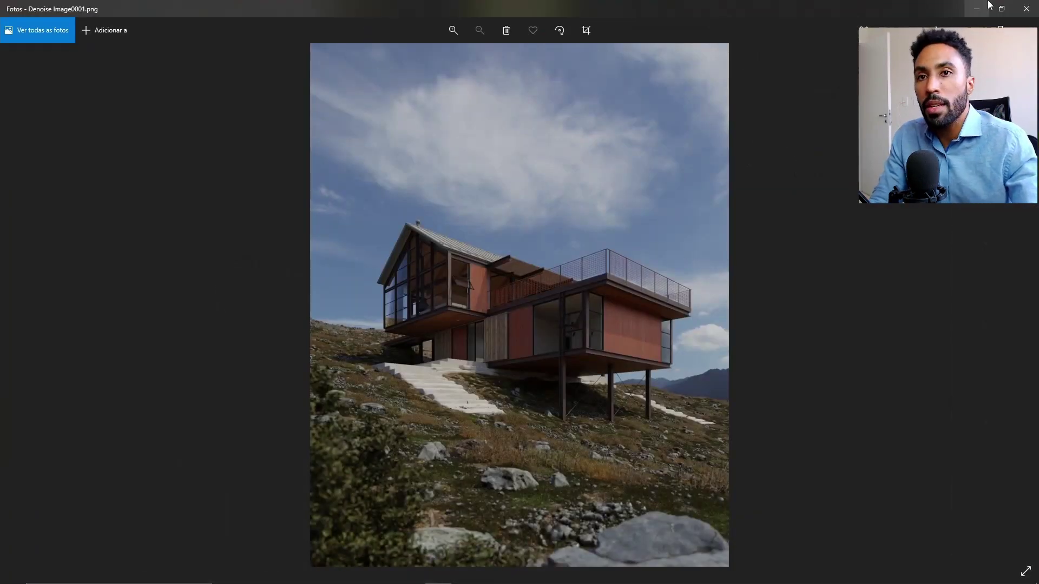
Close Photos and go back to the Sunshine_Canyon4 flower scene in Blender.
key(alt+F4)
key(alt+Tab)
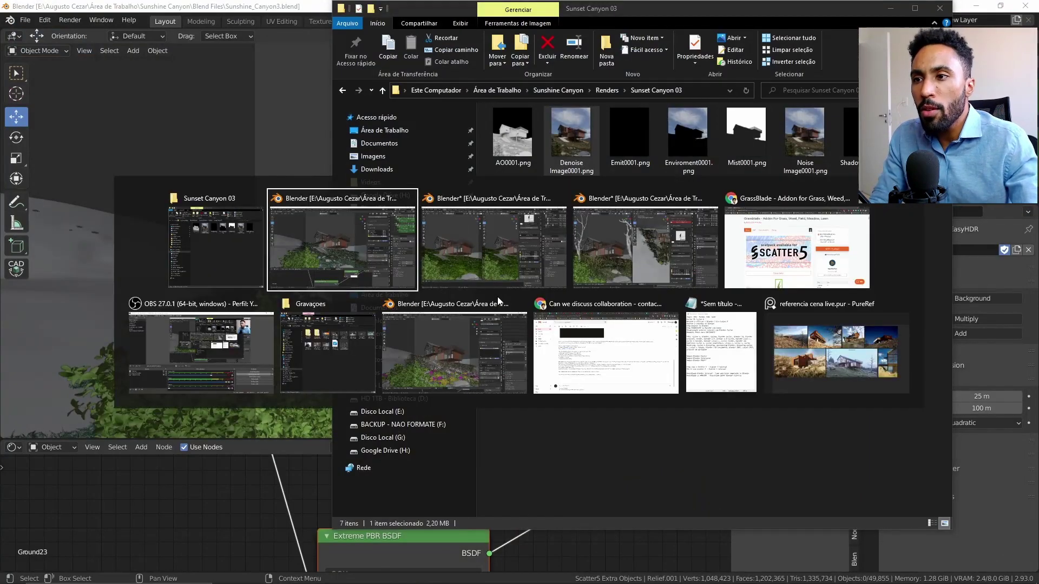
click(457, 363)
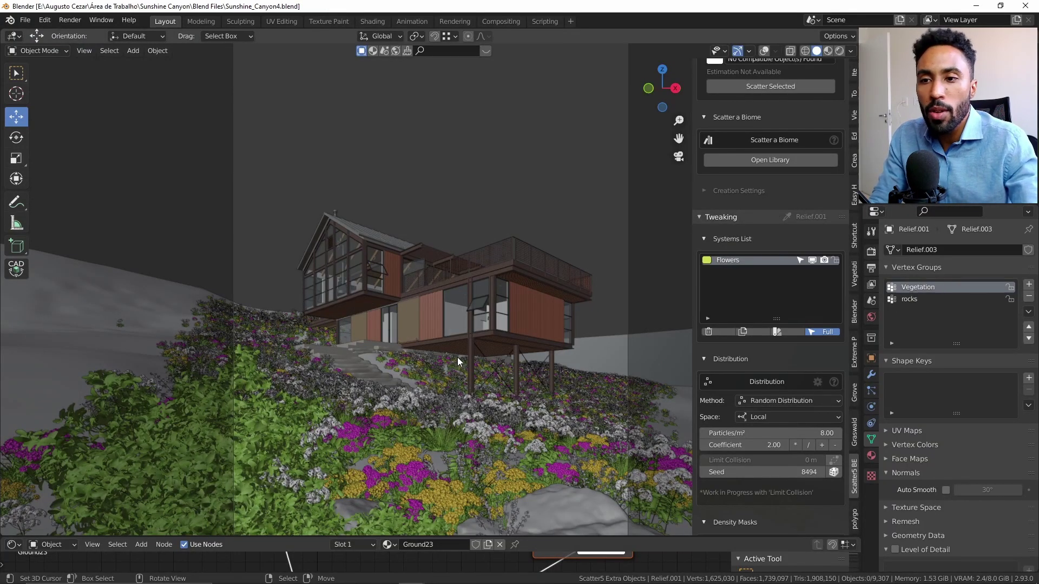
click(787, 161)
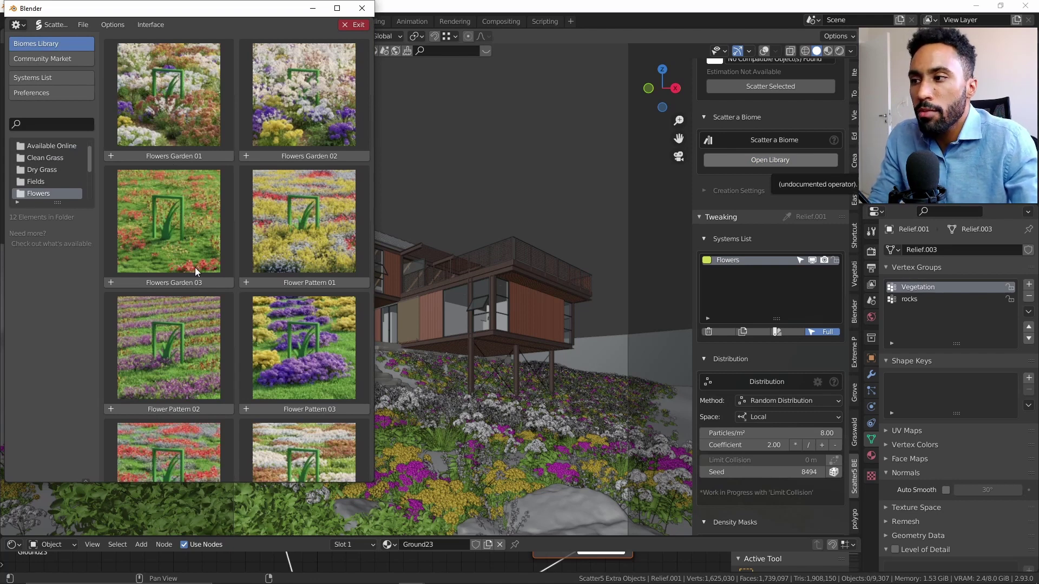
click(362, 8)
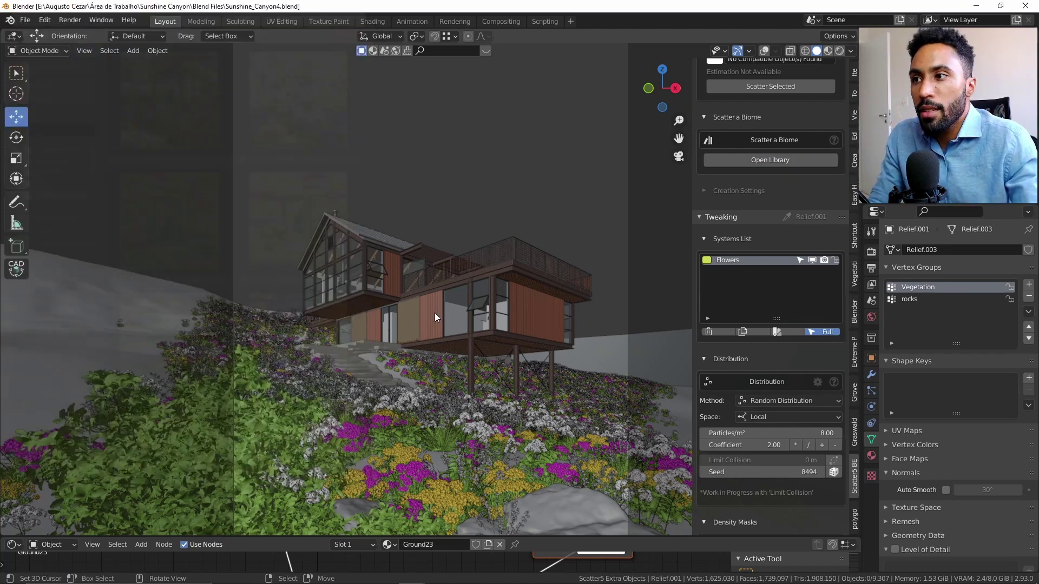
Preview the flower scene in rendered shading and delete the foreground rock Rock12.
key(z)
click(488, 379)
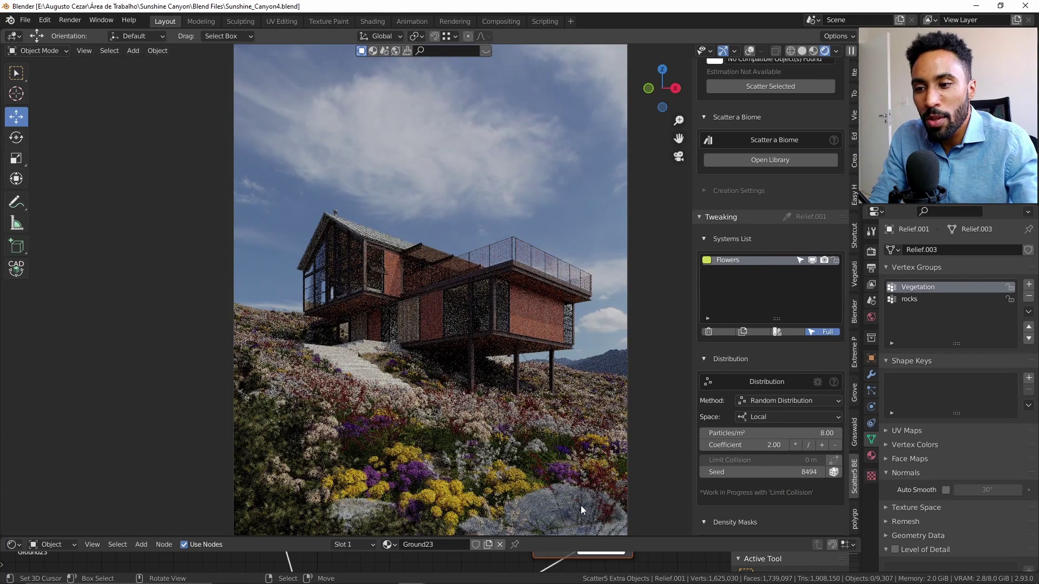
click(547, 492)
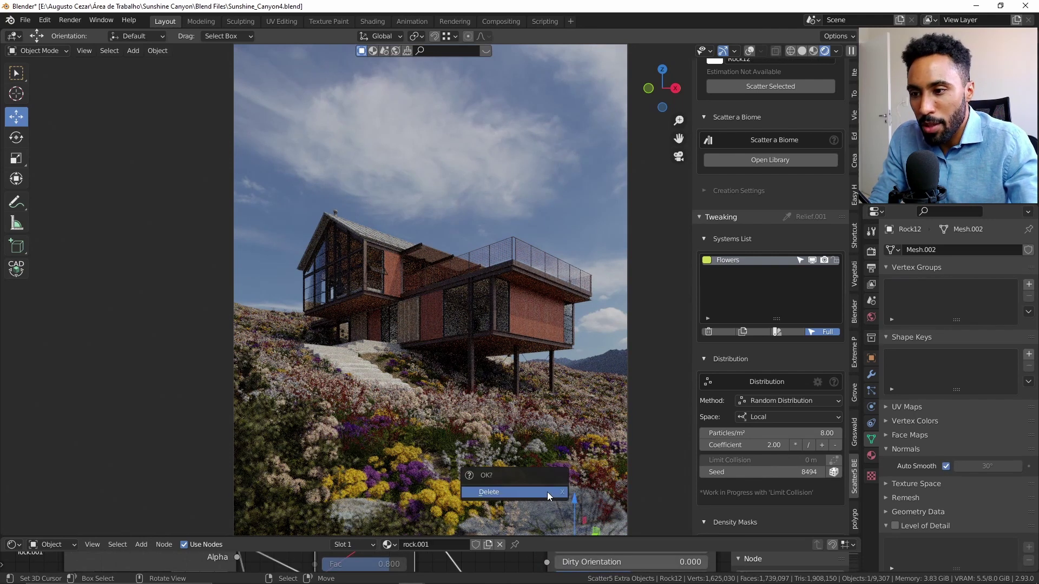
key(Delete)
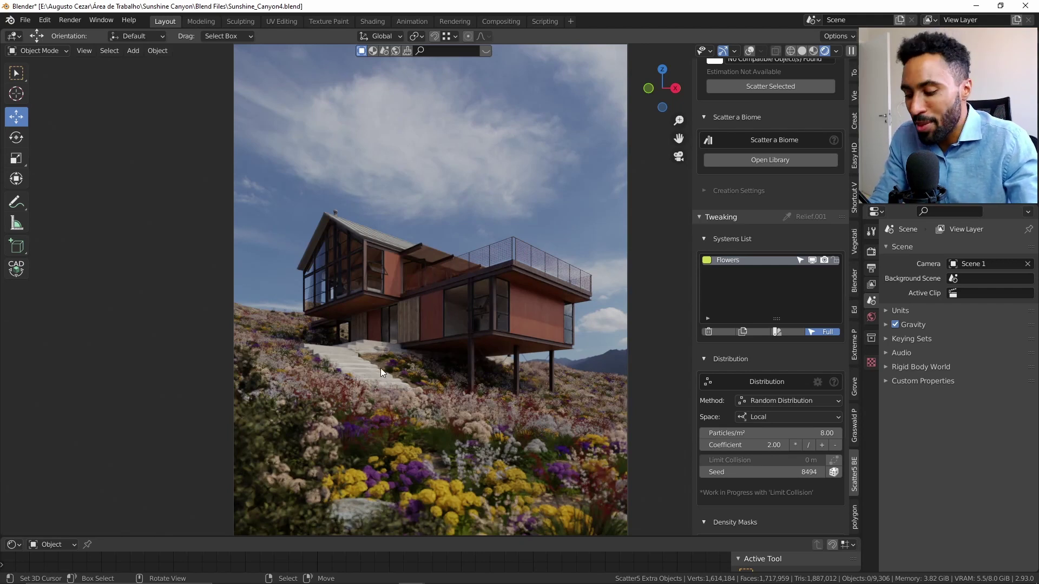
Set solid shading, then open the flower-field folder's Denoise Image0001.png from Renders in Photos.
key(z)
click(553, 220)
key(alt+Tab)
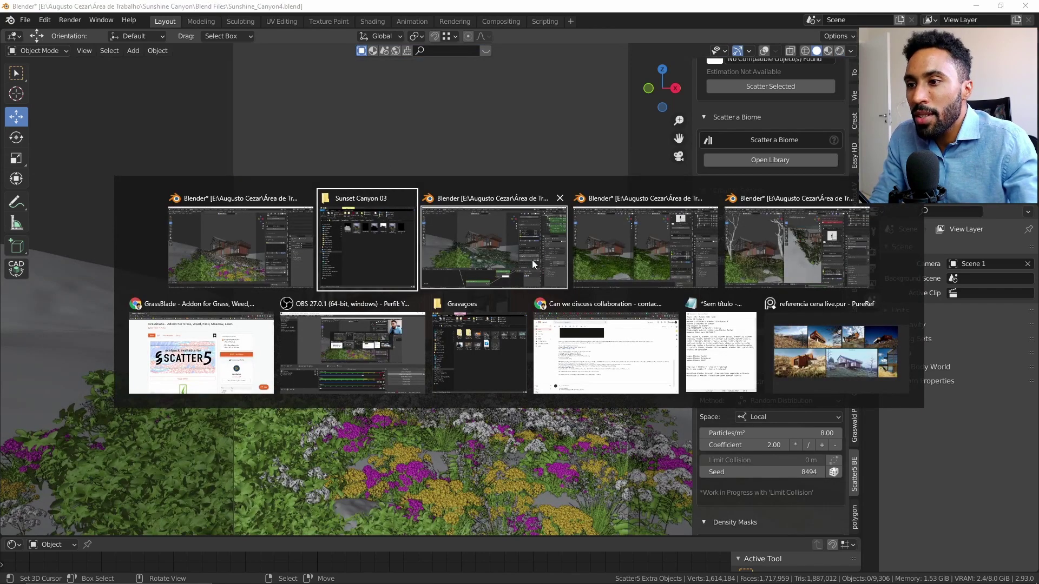
click(366, 246)
click(382, 90)
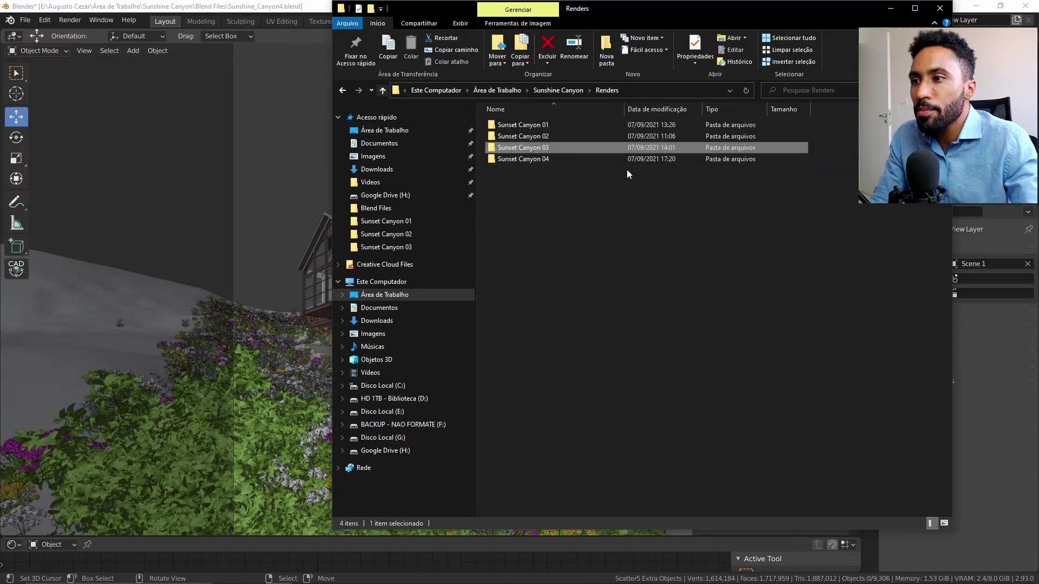
double_click(626, 170)
double_click(571, 136)
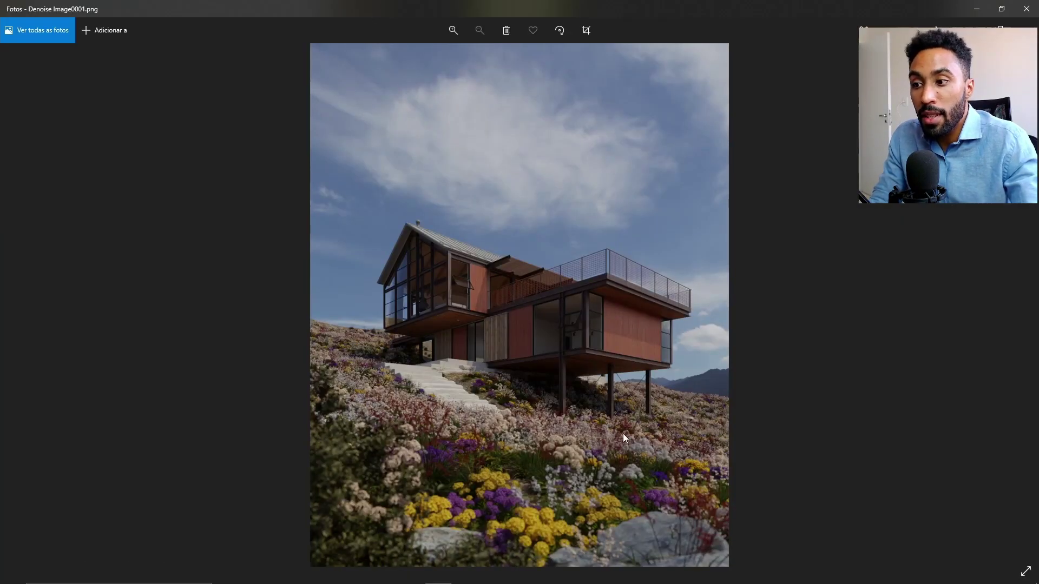